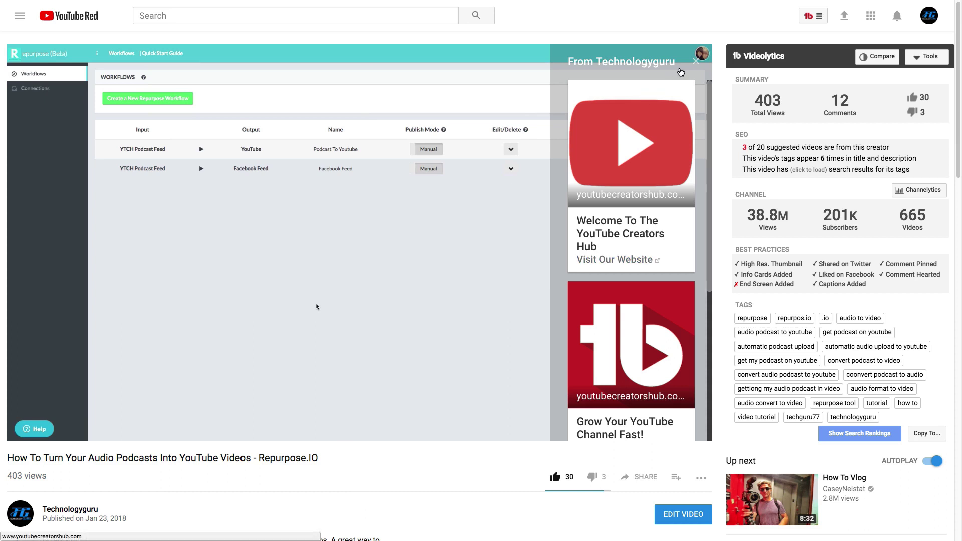
- Close the 'From Technologyguru' info card panel over the podcast tutorial video
left_click(695, 61)
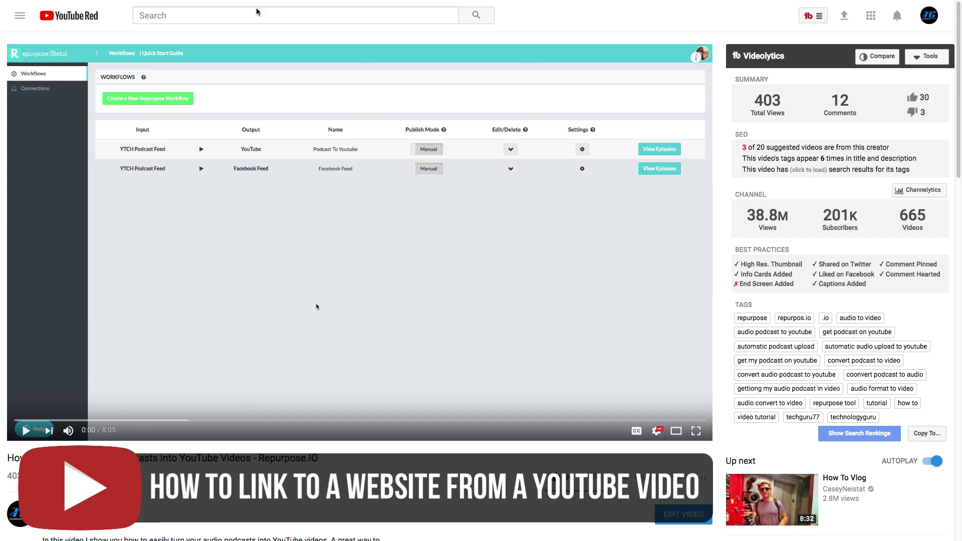
mouse_move(256, 2)
left_click(191, 22)
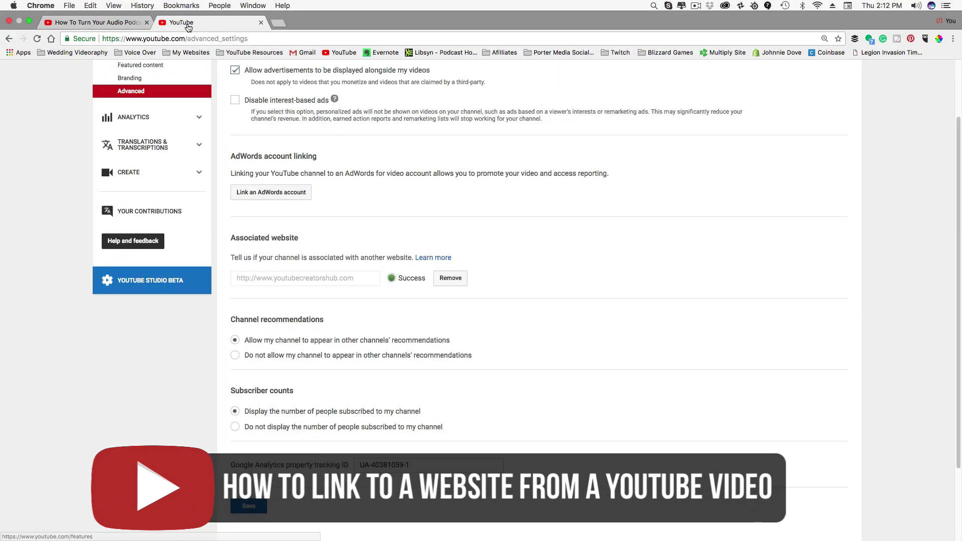
scroll(377, 448, "up", 4)
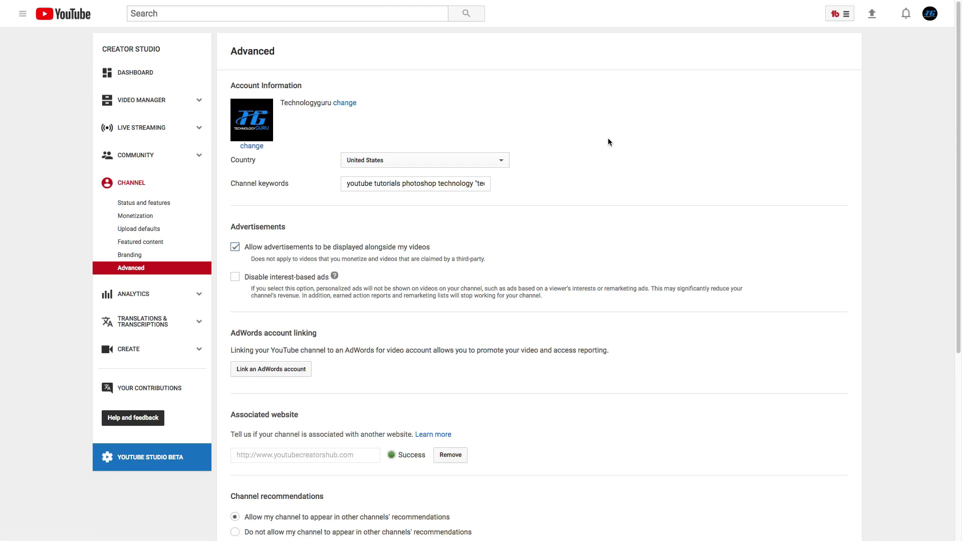
left_click(927, 15)
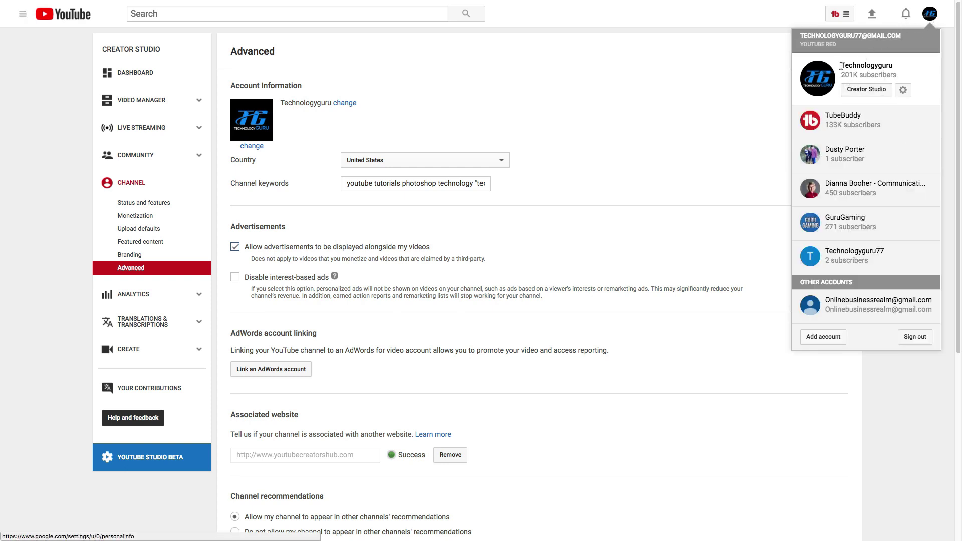
left_click(690, 112)
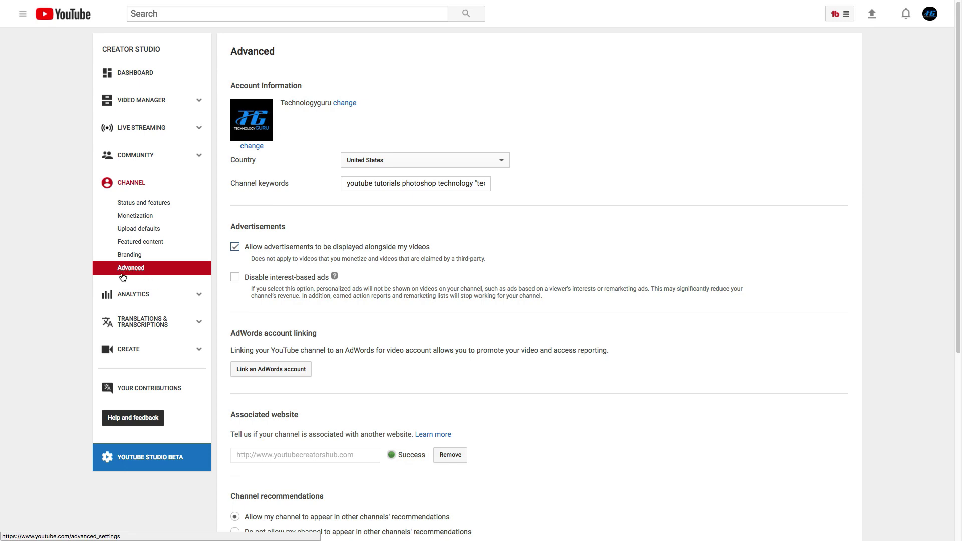
scroll(316, 373, "down", 1)
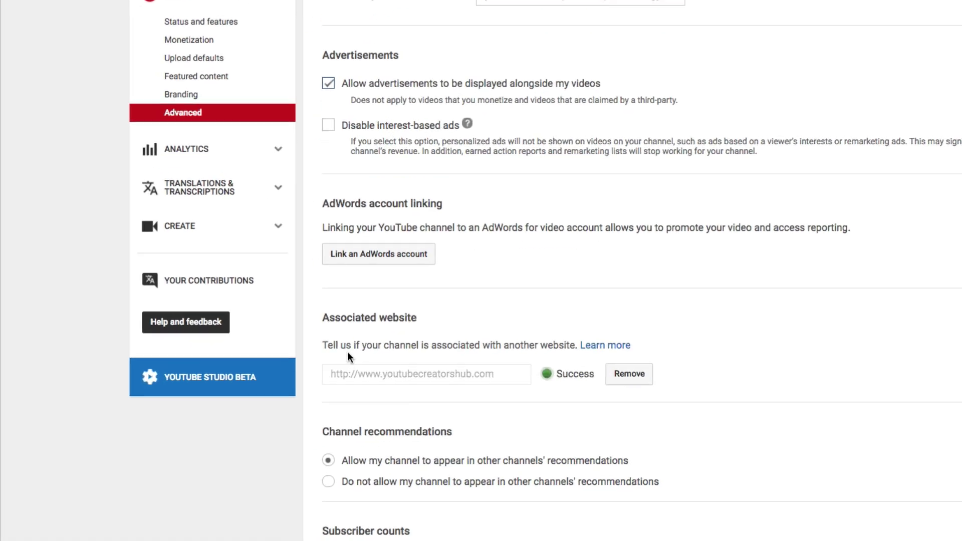
left_click_drag(357, 298, 453, 297)
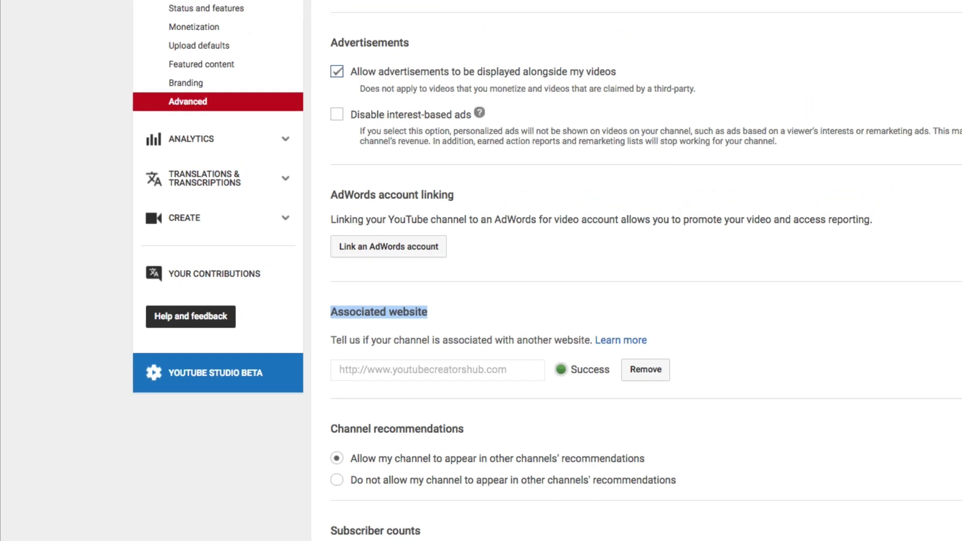
left_click(80, 23)
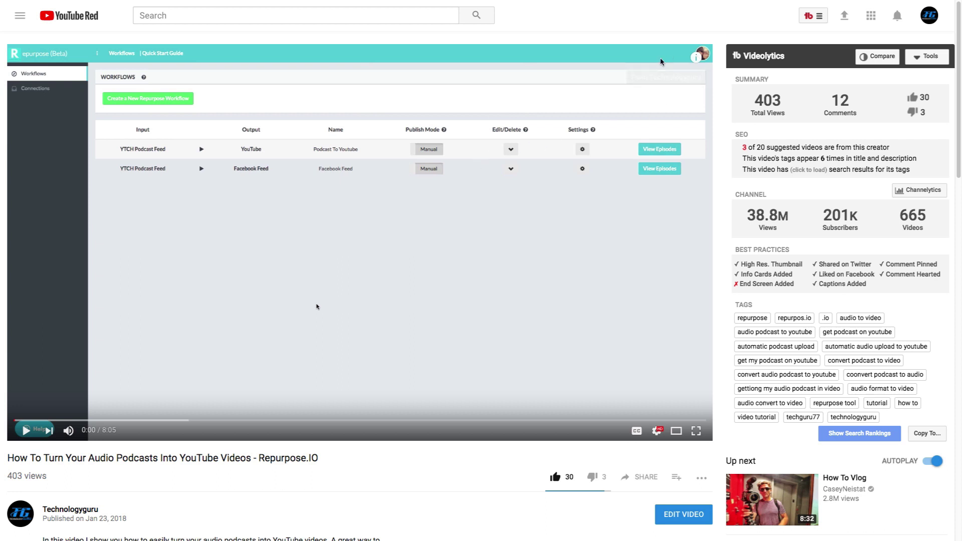
- Open the Creators Hub card's 'Visit Our Website' link in a new tab, then return to the video
left_click(695, 57)
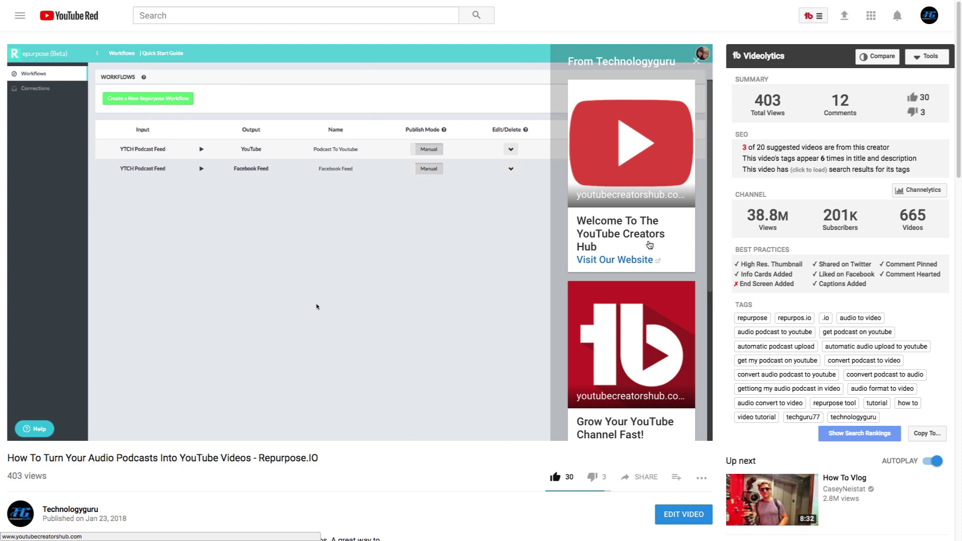
left_click(610, 233)
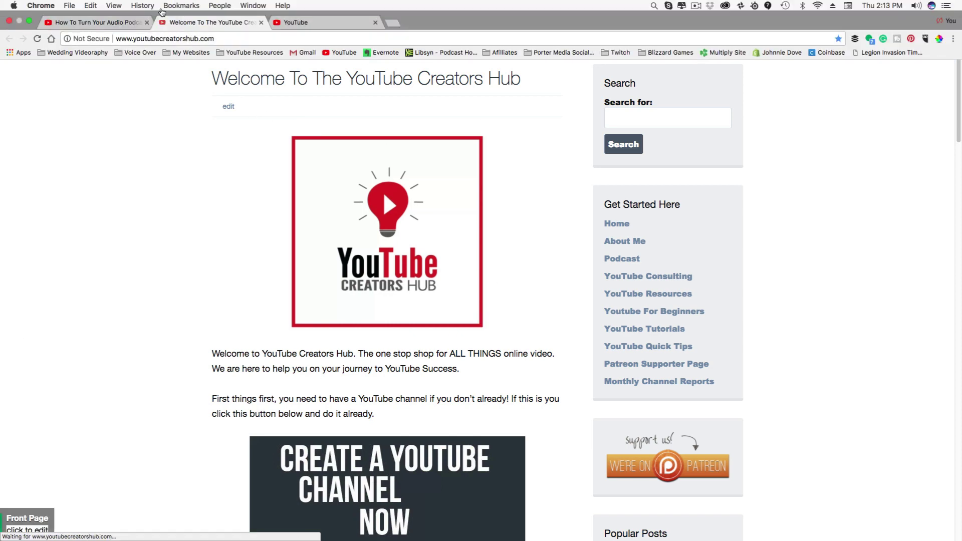
left_click(120, 22)
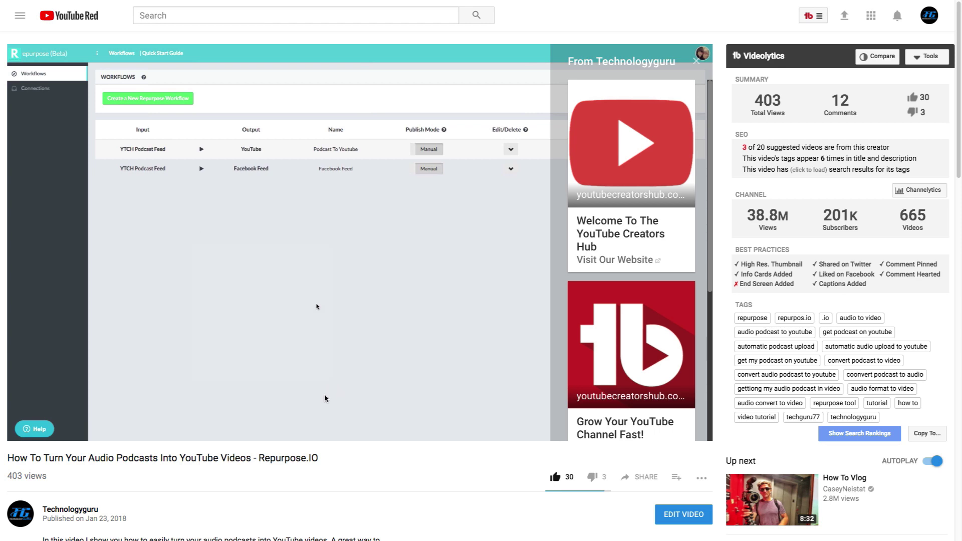
scroll(359, 391, "down", 3)
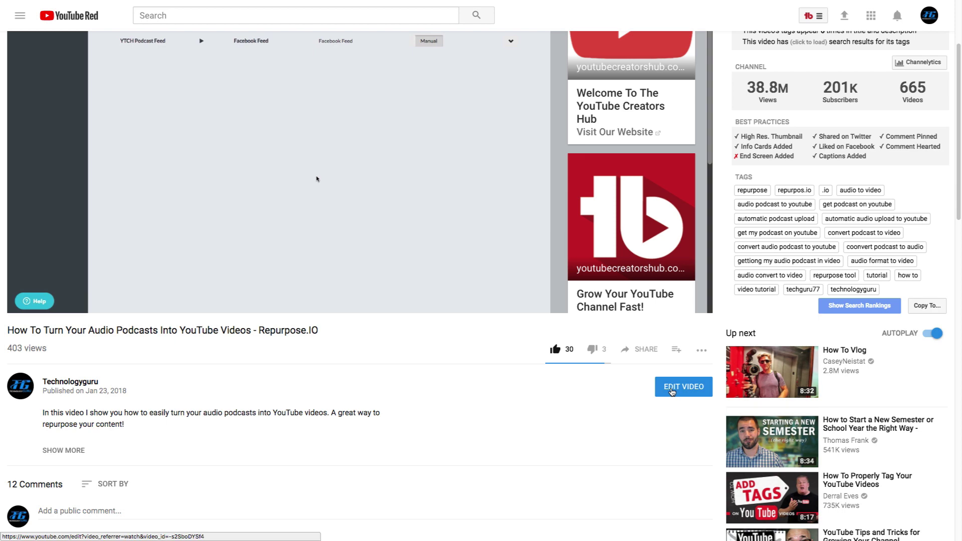
- Open the Repurpose.IO podcast video's Cards editor and pause its preview
left_click(672, 391)
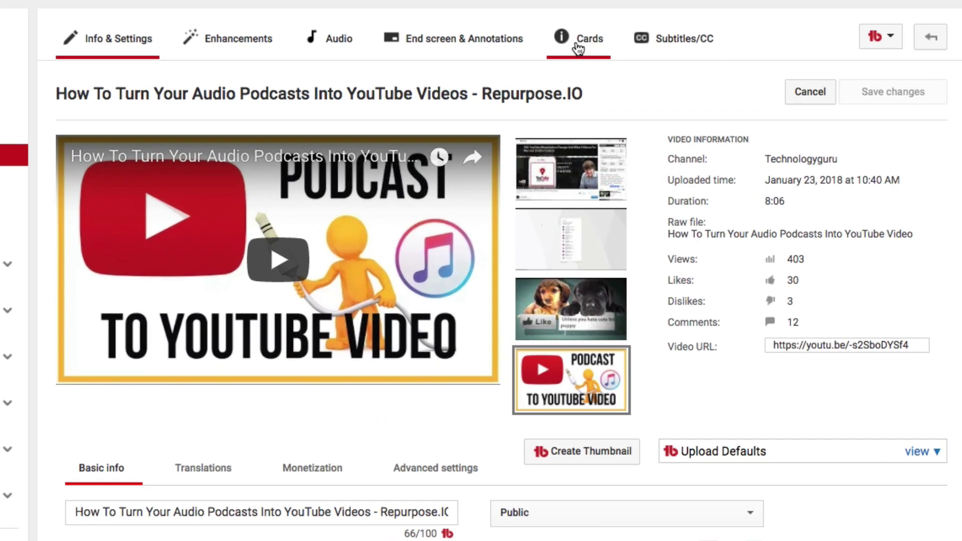
left_click(583, 45)
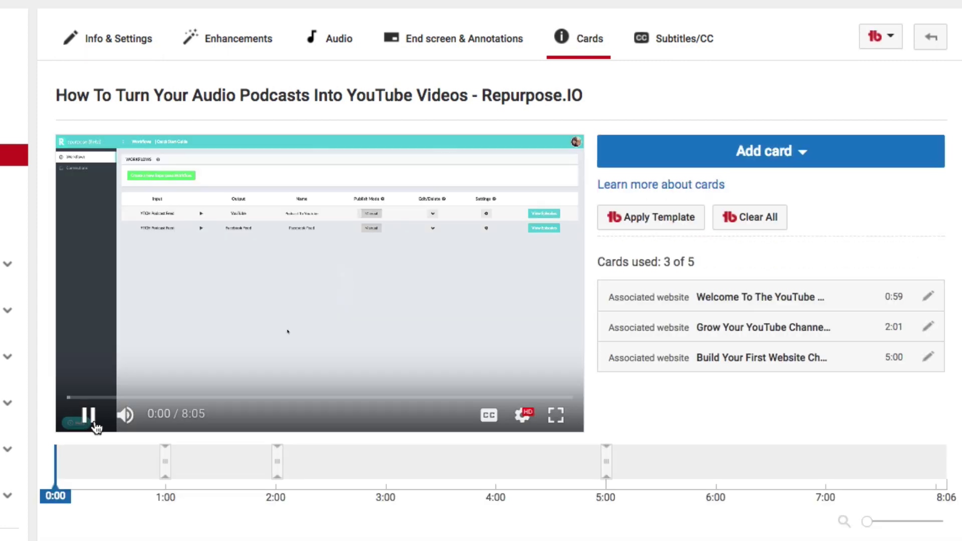
left_click(89, 415)
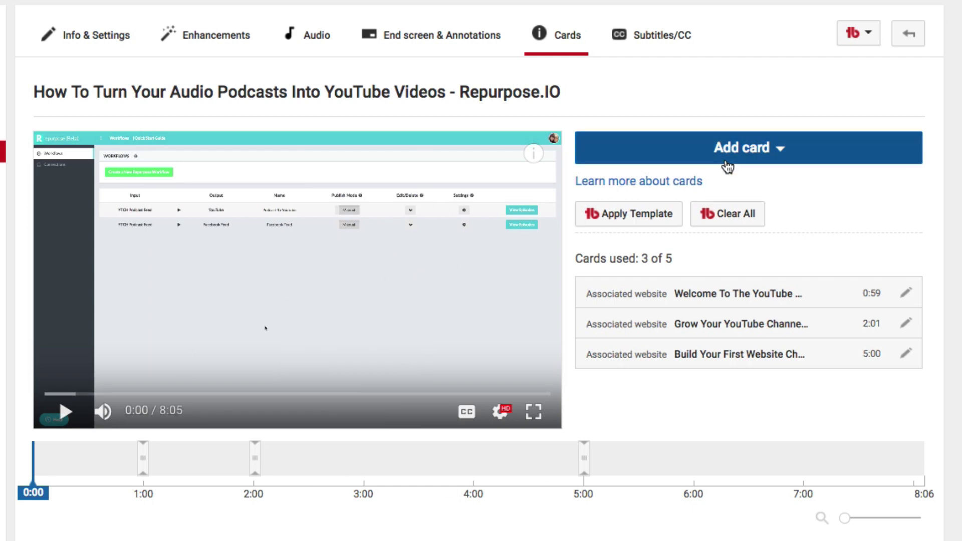
left_click(727, 161)
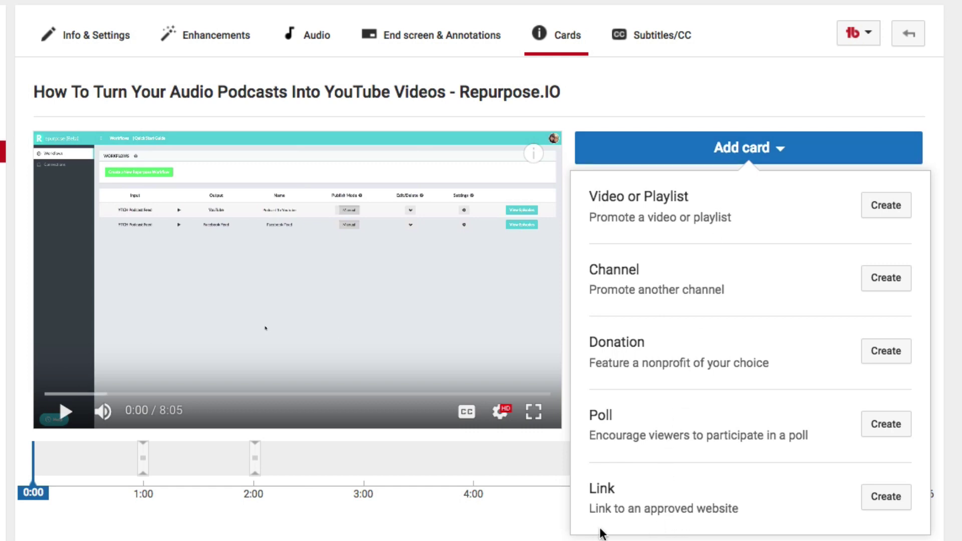
left_click(886, 497)
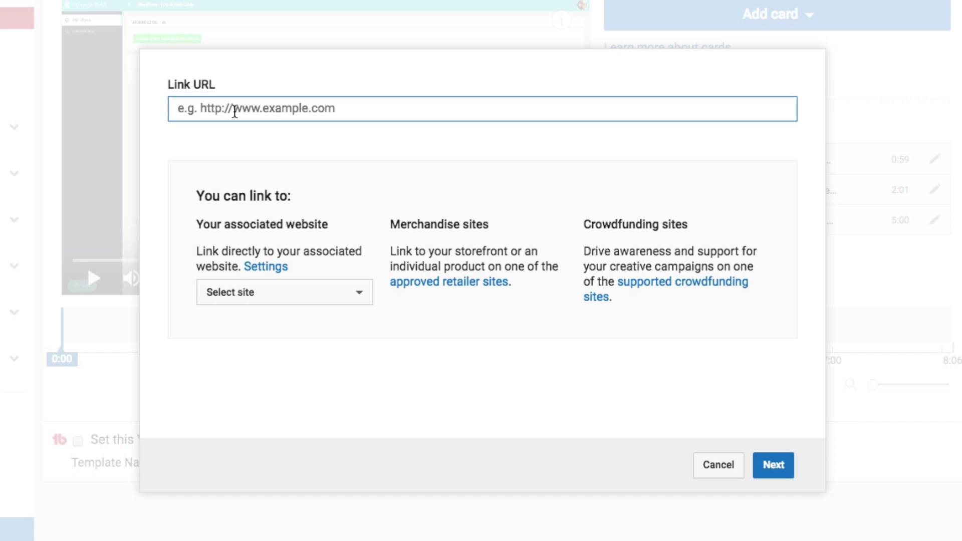
type("www.")
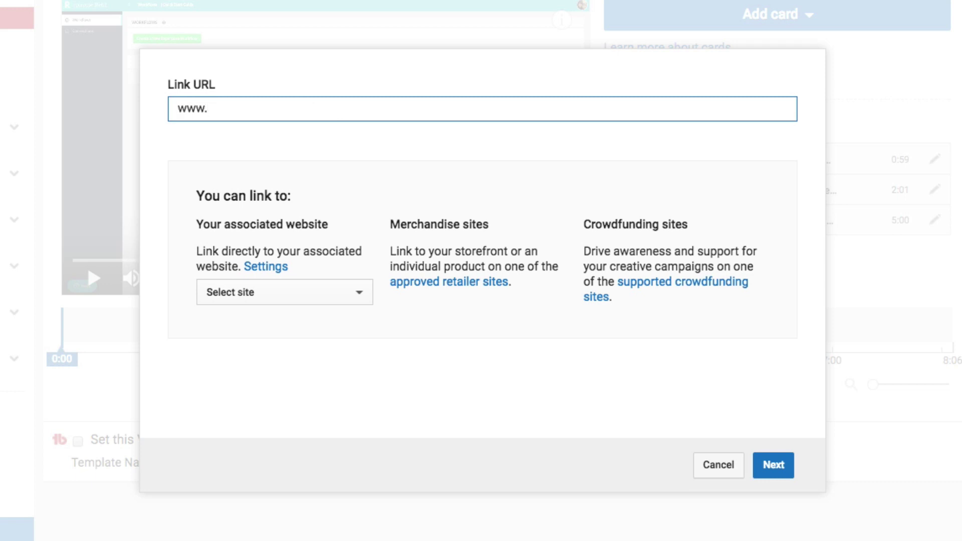
type("website.com")
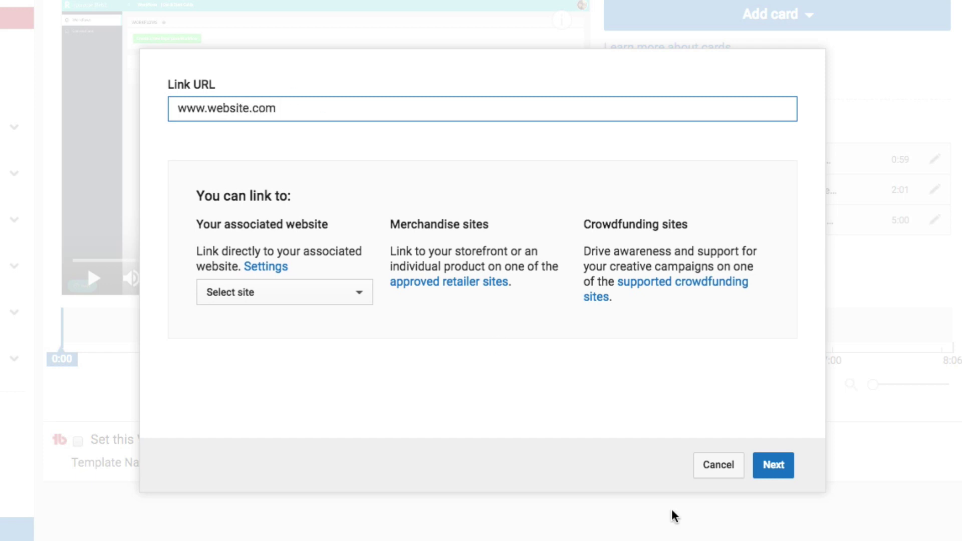
left_click(285, 300)
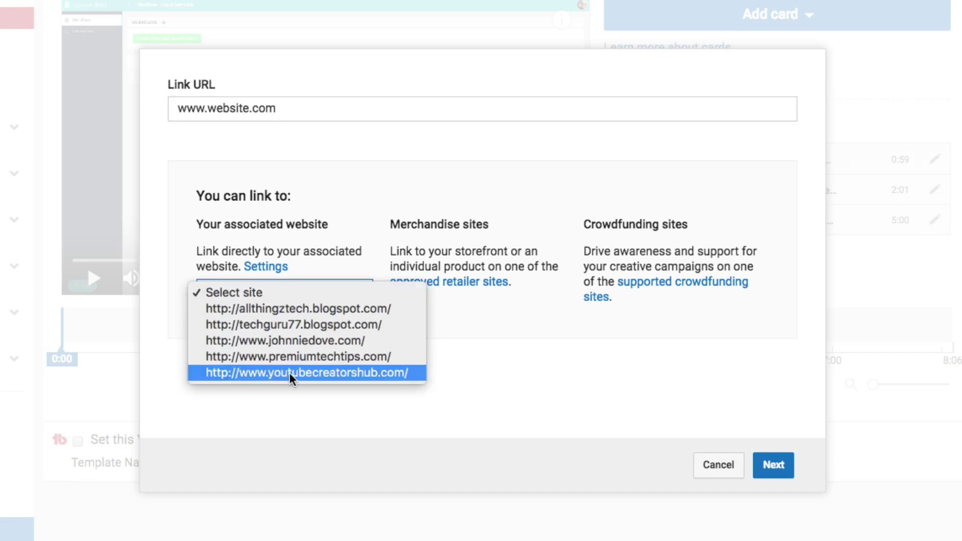
left_click(350, 373)
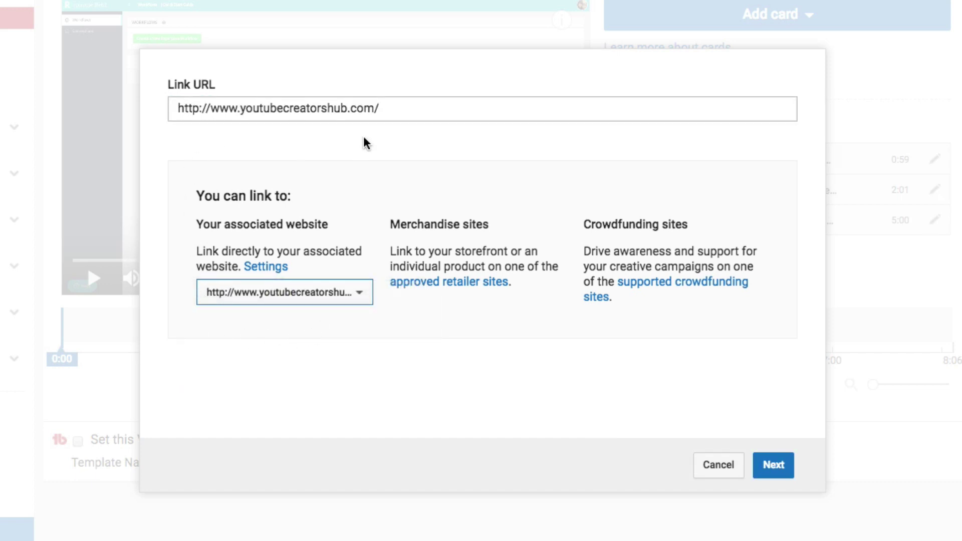
left_click(390, 115)
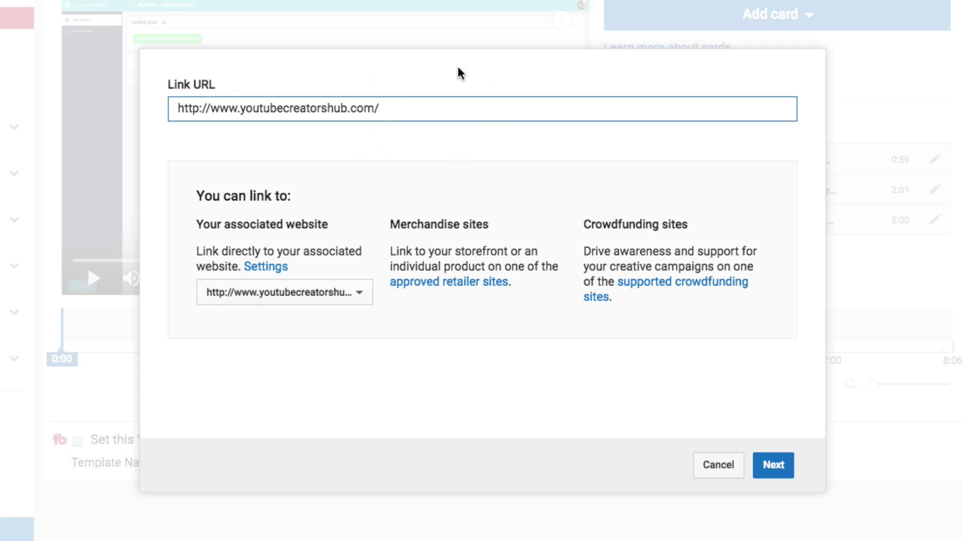
- Review the Link card's title and image, cancel it, and preview the three existing cards
left_click(772, 461)
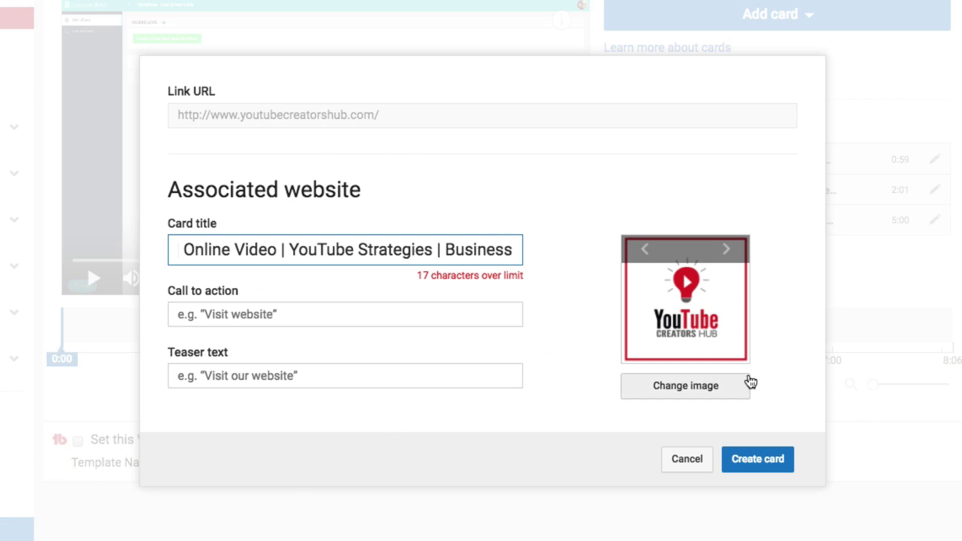
left_click(687, 459)
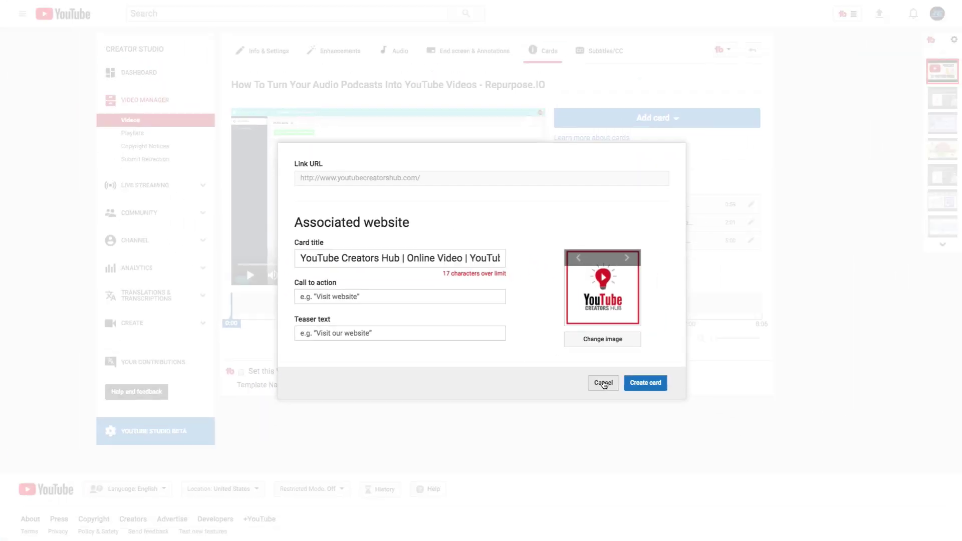
left_click(603, 383)
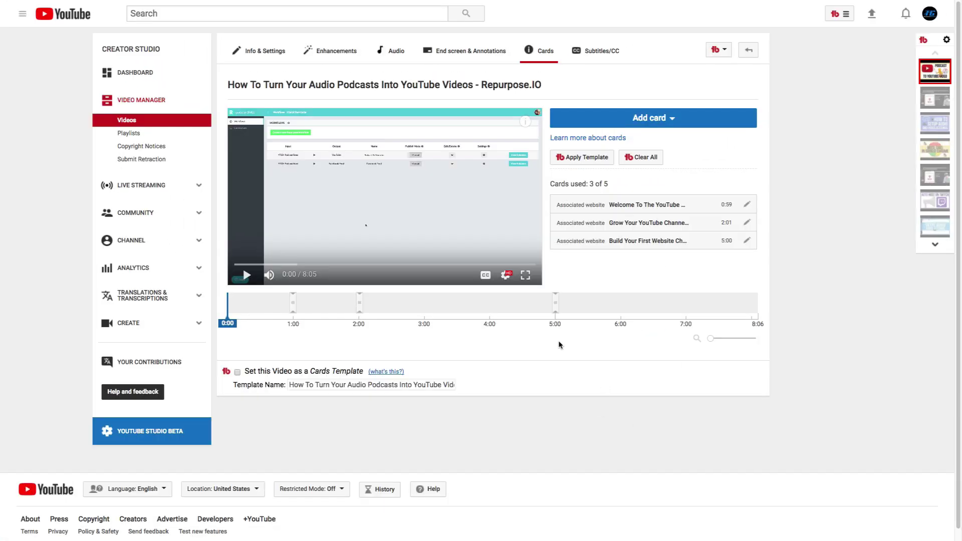
left_click(528, 125)
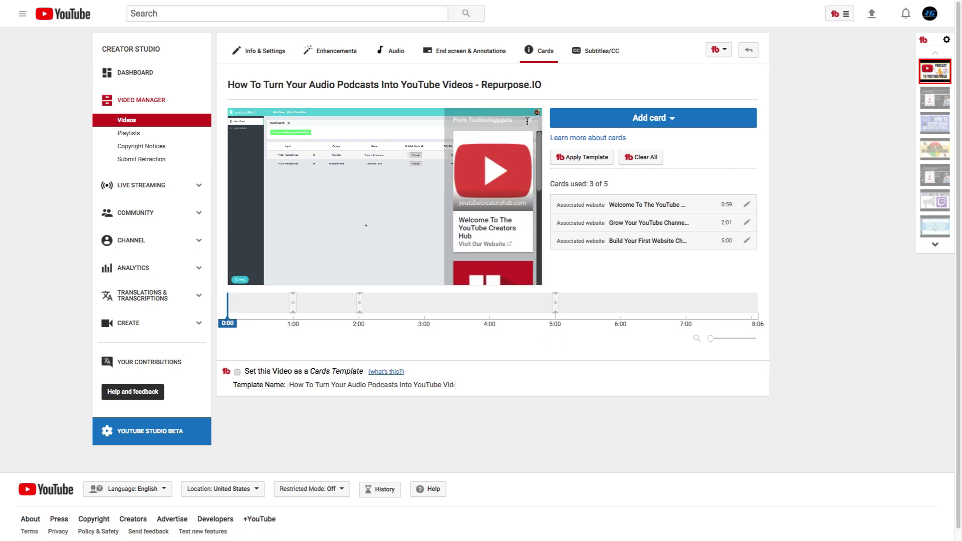